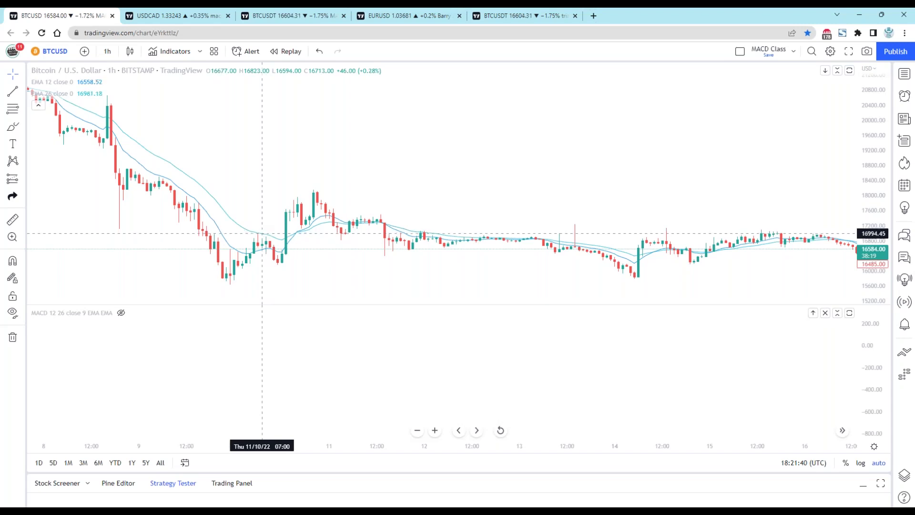
# Step: Set the EMA 12 line to the third, thicker line width in its Style settings
pyautogui.moveTo(93, 85)
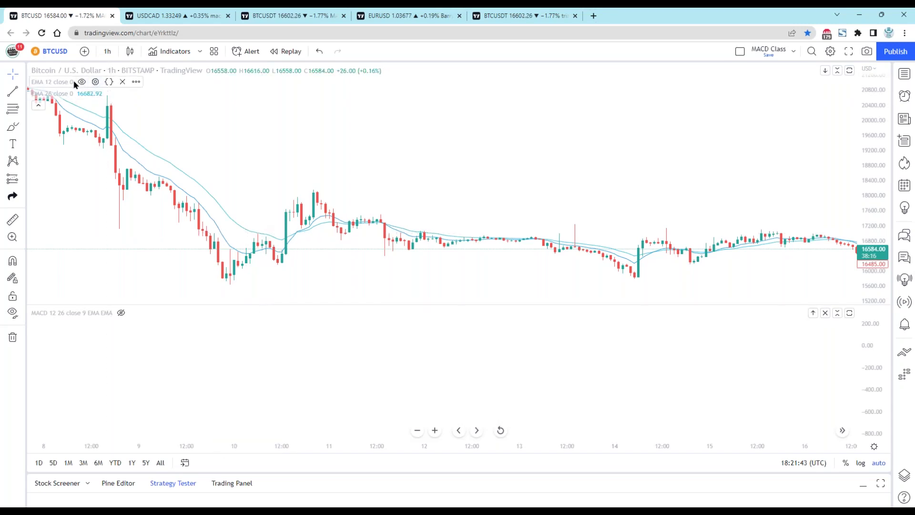
pyautogui.click(94, 81)
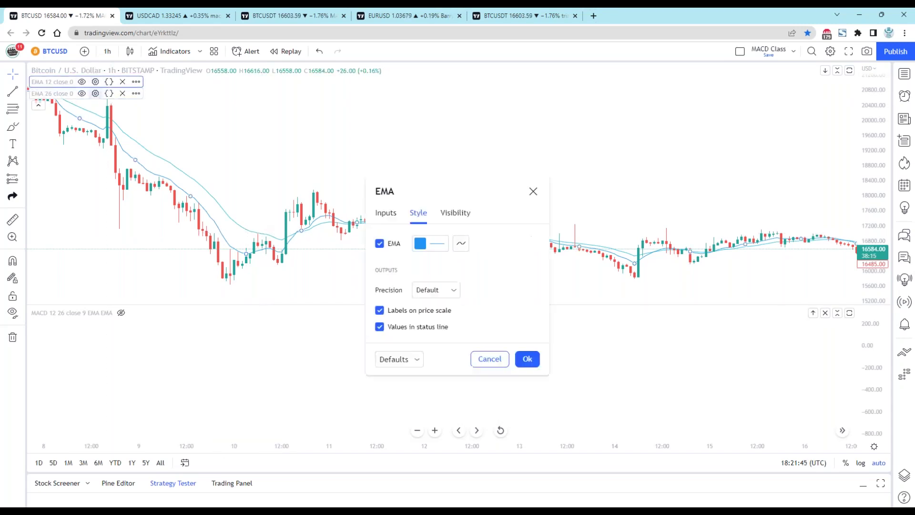
pyautogui.click(434, 244)
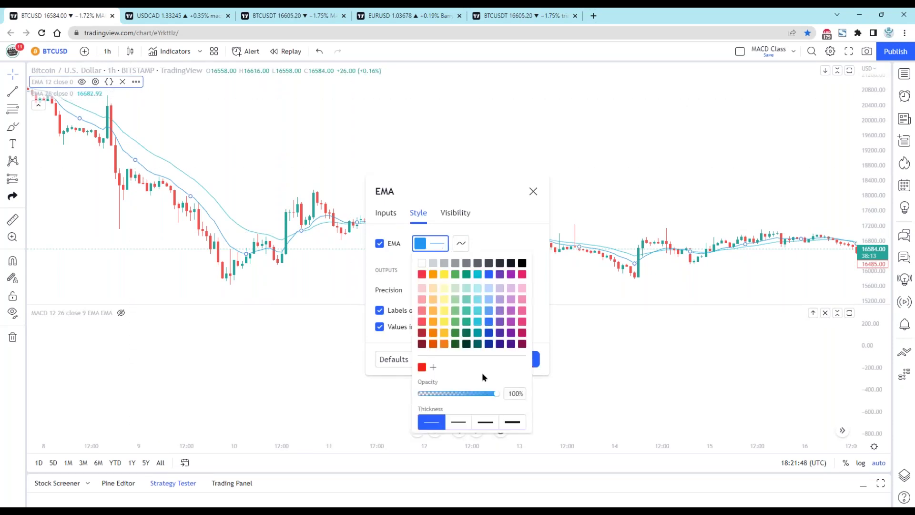
pyautogui.click(492, 425)
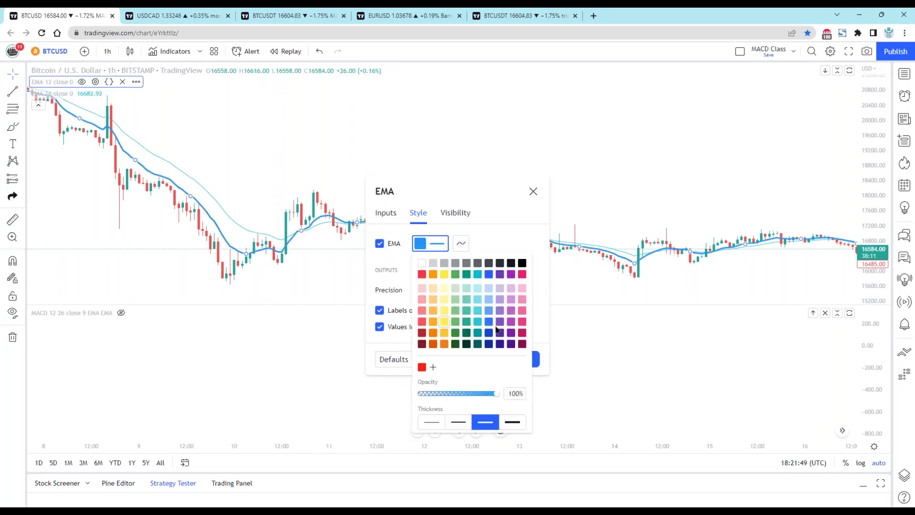
pyautogui.click(533, 192)
pyautogui.click(533, 191)
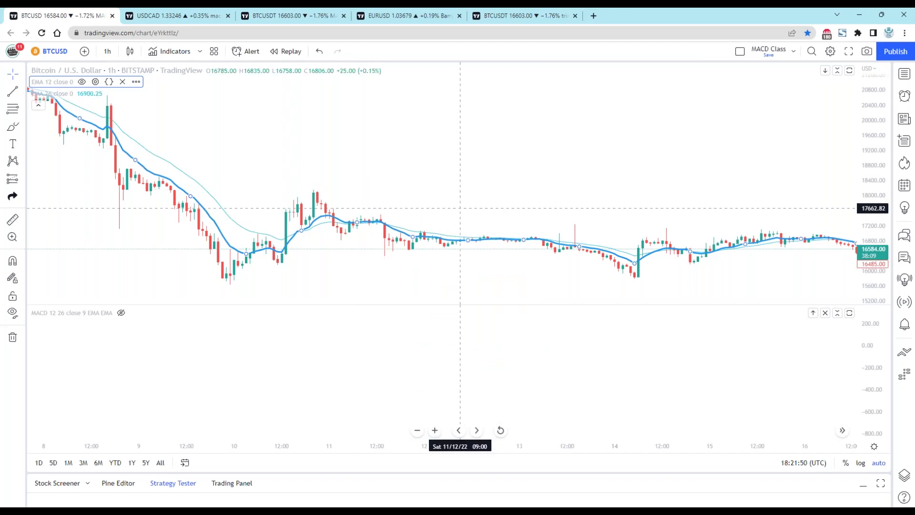
pyautogui.click(232, 218)
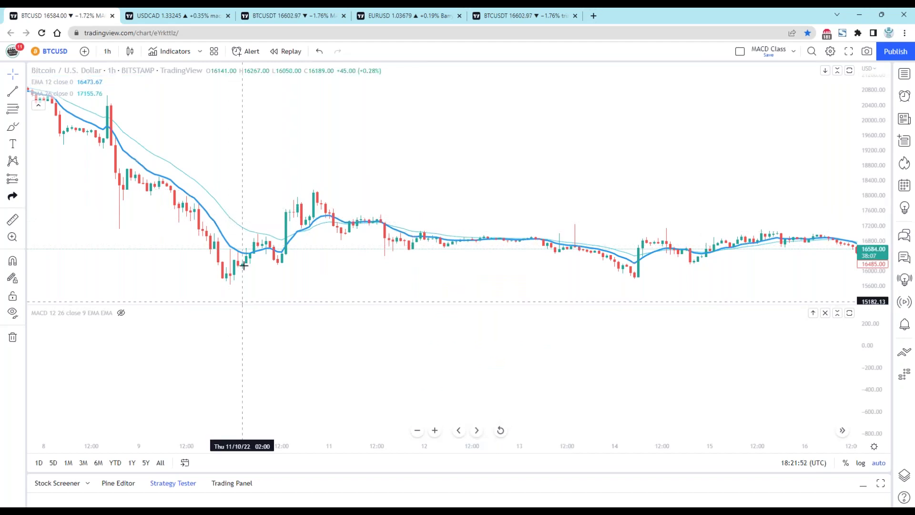
# Step: Set the EMA 26 line to the third, thicker line width as well
pyautogui.click(82, 93)
pyautogui.click(81, 93)
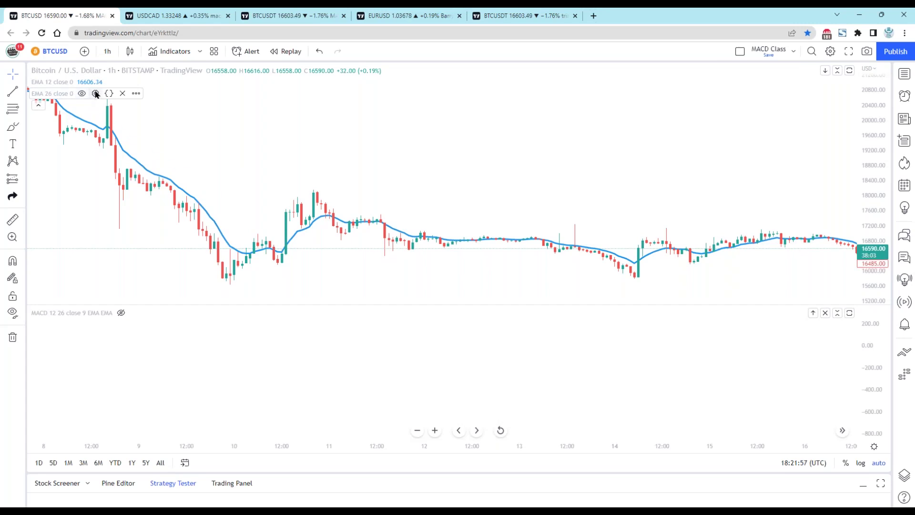
pyautogui.click(96, 94)
pyautogui.click(445, 244)
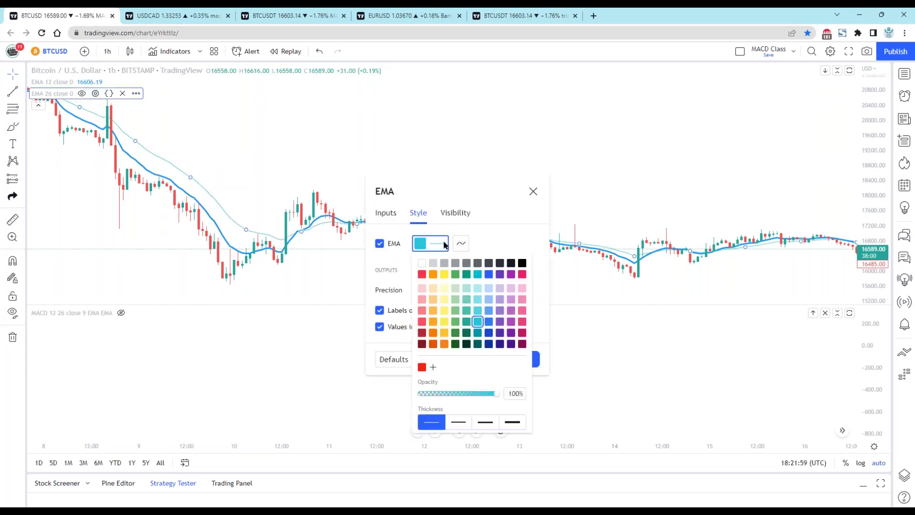
pyautogui.click(485, 421)
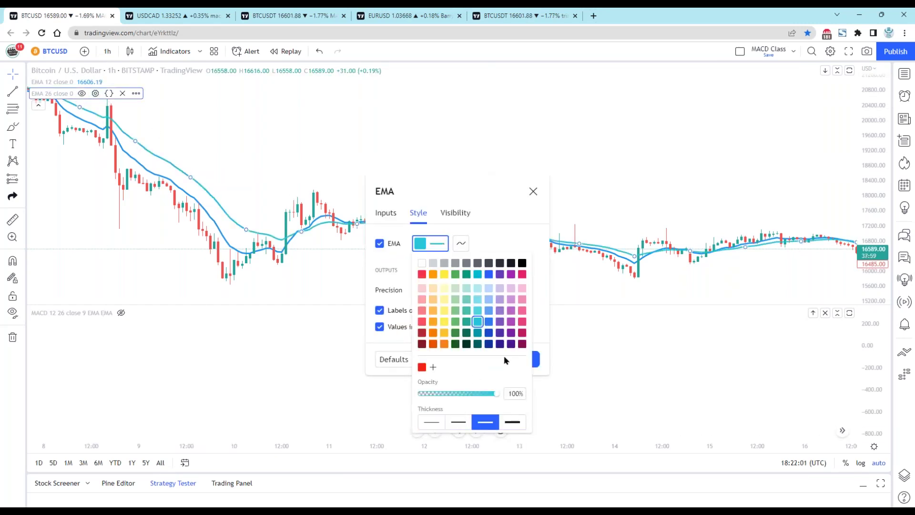
pyautogui.click(400, 343)
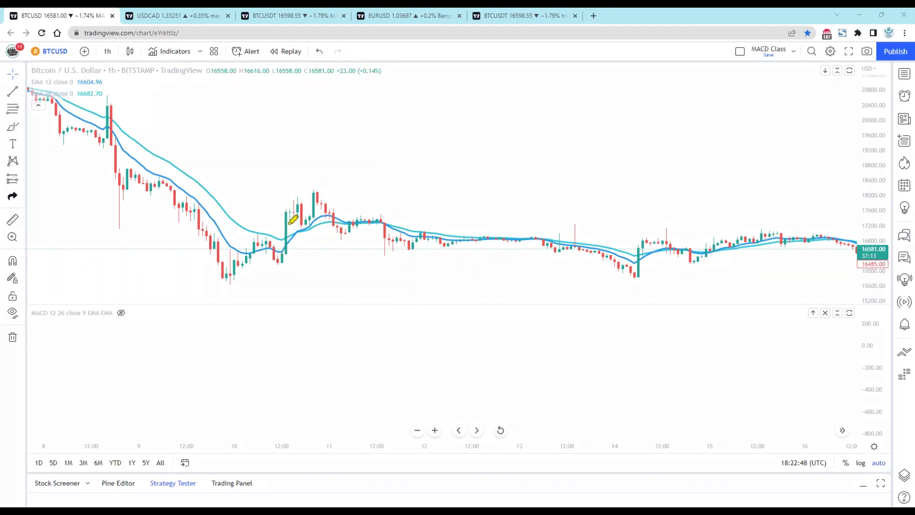
# Step: Loop the EMA crossovers after the 10th, near the 11th and at the 14th low in yellow highlighter
pyautogui.moveTo(308, 232)
pyautogui.mouseDown()
pyautogui.moveTo(286, 238)
pyautogui.moveTo(297, 223)
pyautogui.mouseUp()
pyautogui.moveTo(366, 220)
pyautogui.mouseDown()
pyautogui.moveTo(399, 223)
pyautogui.moveTo(362, 225)
pyautogui.mouseUp()
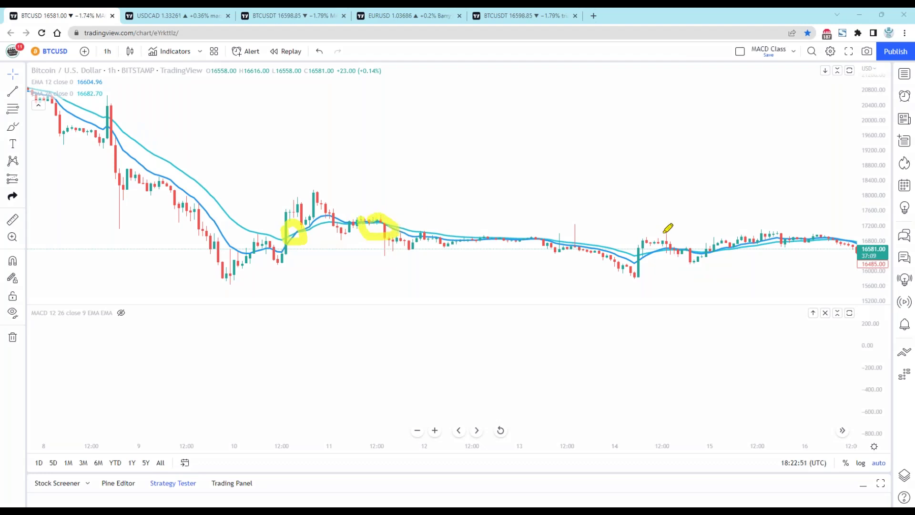
pyautogui.moveTo(640, 248)
pyautogui.mouseDown()
pyautogui.moveTo(634, 274)
pyautogui.moveTo(651, 246)
pyautogui.mouseUp()
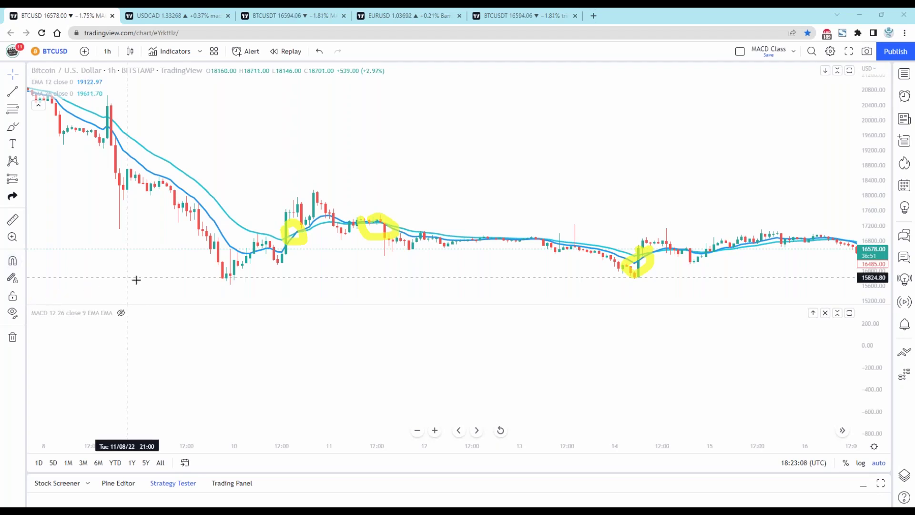
# Step: Unhide the MACD plot and untick Histogram and Signal so only the MACD line shows
pyautogui.click(120, 313)
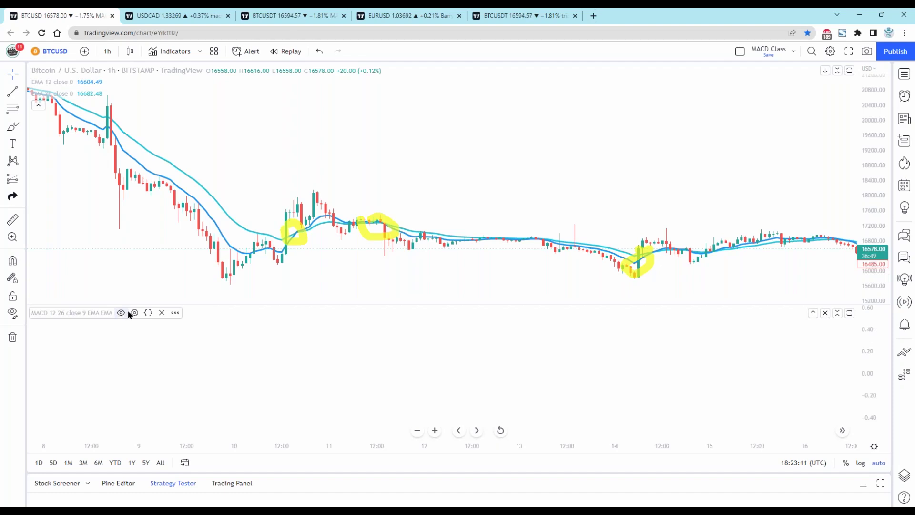
pyautogui.click(135, 313)
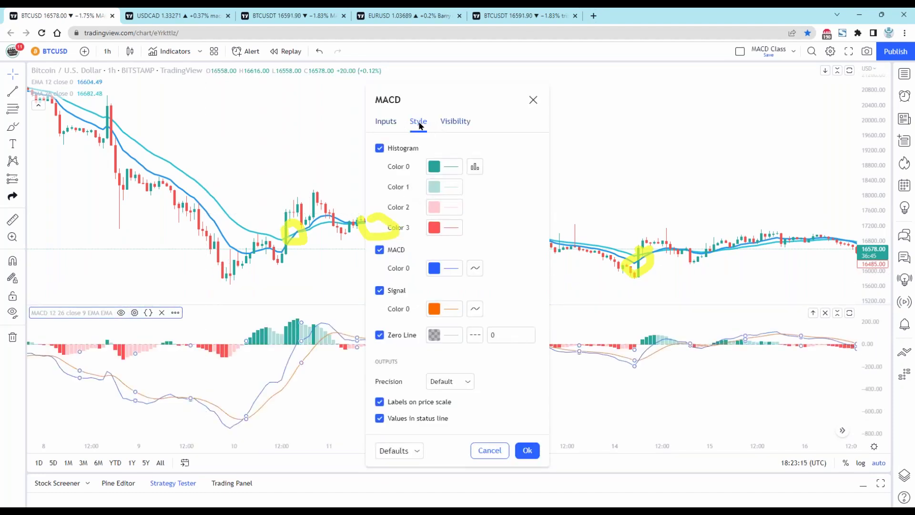
pyautogui.click(389, 122)
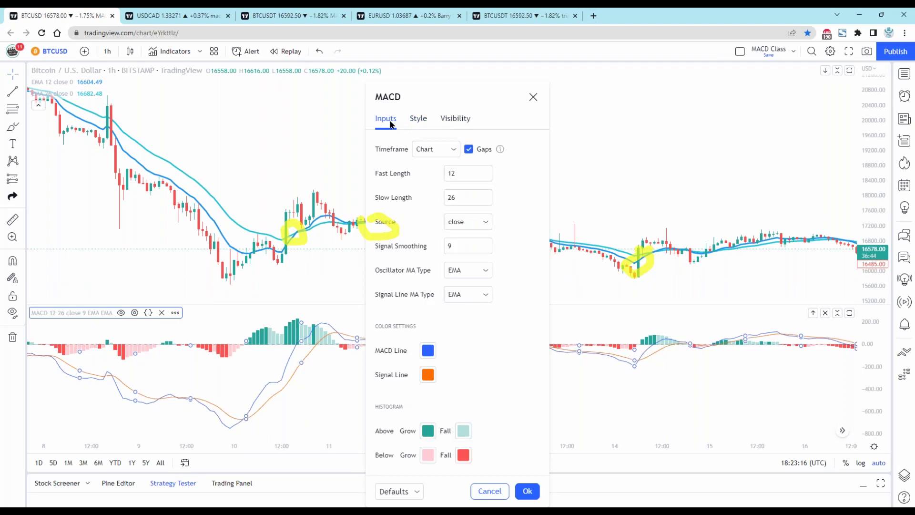
pyautogui.click(424, 121)
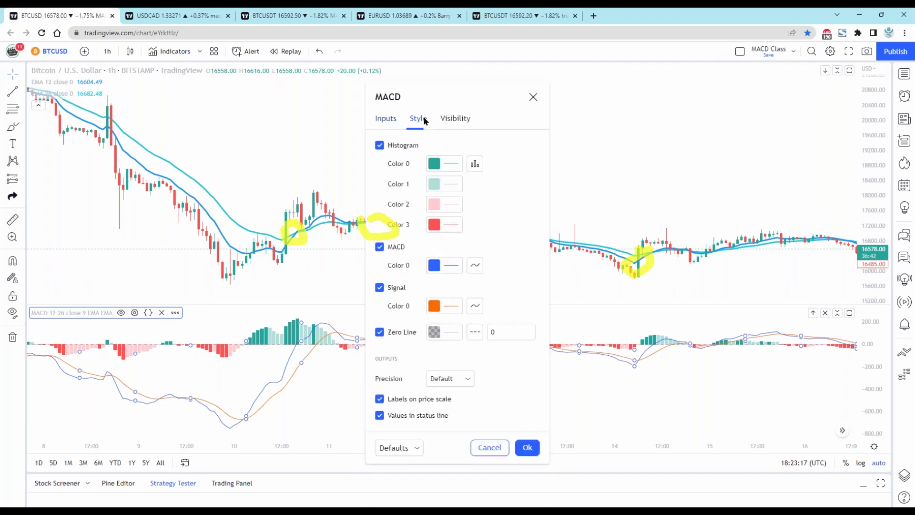
pyautogui.click(380, 145)
pyautogui.click(379, 288)
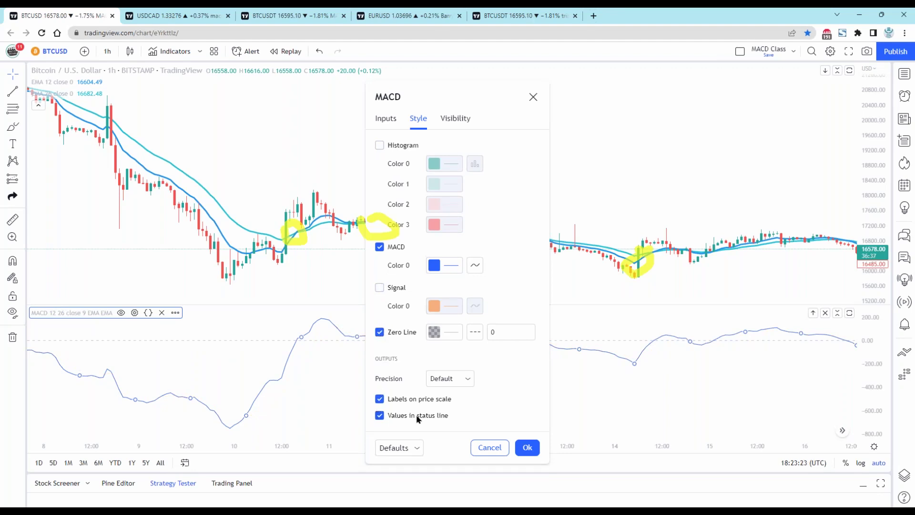
pyautogui.click(527, 447)
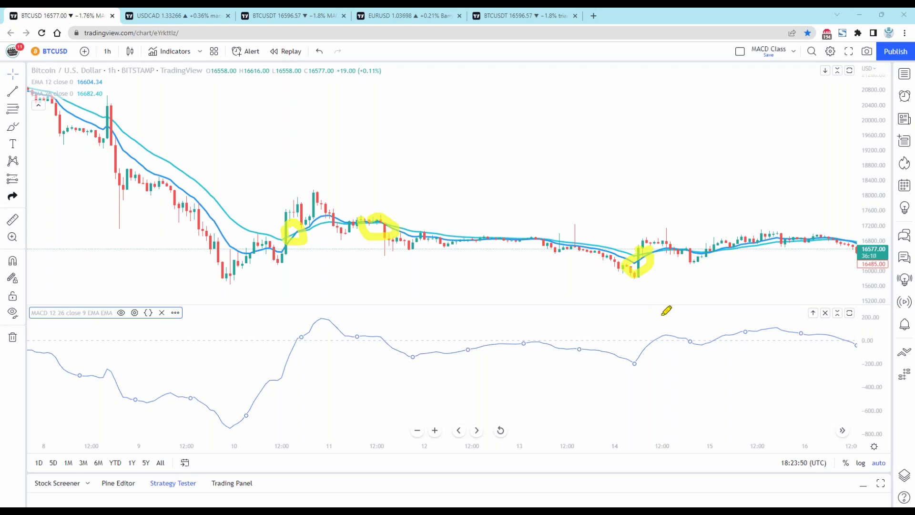
# Step: Highlight the right end of the MACD zero line, the moves around the 10th low, and two EMA dots
pyautogui.moveTo(885, 339); pyautogui.dragTo(765, 339)
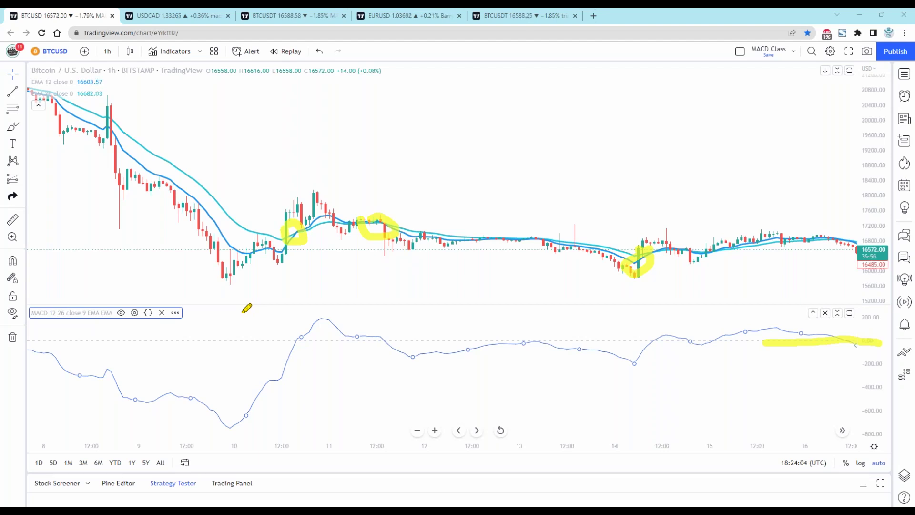
pyautogui.moveTo(239, 227); pyautogui.dragTo(271, 199)
pyautogui.moveTo(212, 240); pyautogui.dragTo(204, 280)
pyautogui.click(475, 241)
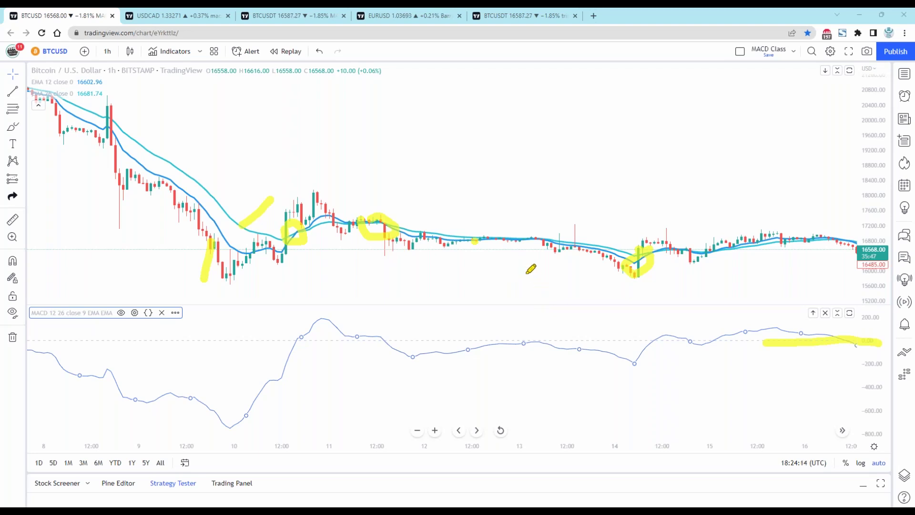
pyautogui.click(483, 241)
# Step: Mark the MACD line's zero crossings near the 10th, 11th and 16th and extend the zero-line stroke
pyautogui.moveTo(690, 341); pyautogui.dragTo(683, 342)
pyautogui.click(379, 340)
pyautogui.click(301, 336)
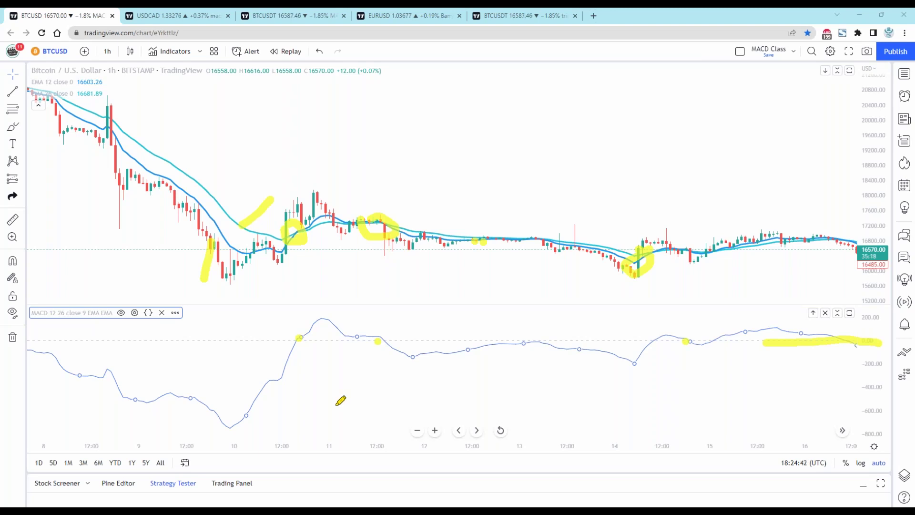
pyautogui.moveTo(827, 338); pyautogui.dragTo(753, 341)
# Step: Highlight the MACD rise to its peak and the dip on the 14th, then clear all drawings
pyautogui.moveTo(304, 338); pyautogui.dragTo(325, 318)
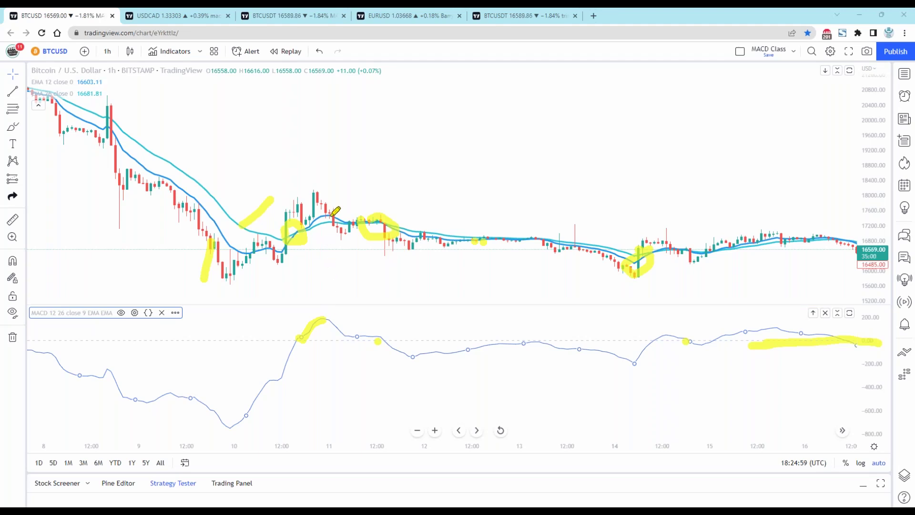
pyautogui.click(320, 228)
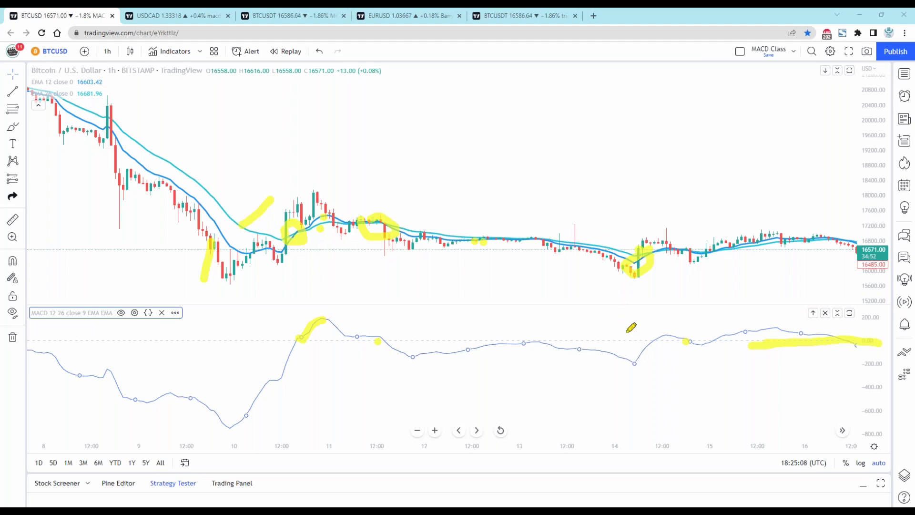
pyautogui.moveTo(613, 339); pyautogui.dragTo(666, 333)
pyautogui.moveTo(643, 365); pyautogui.dragTo(640, 394)
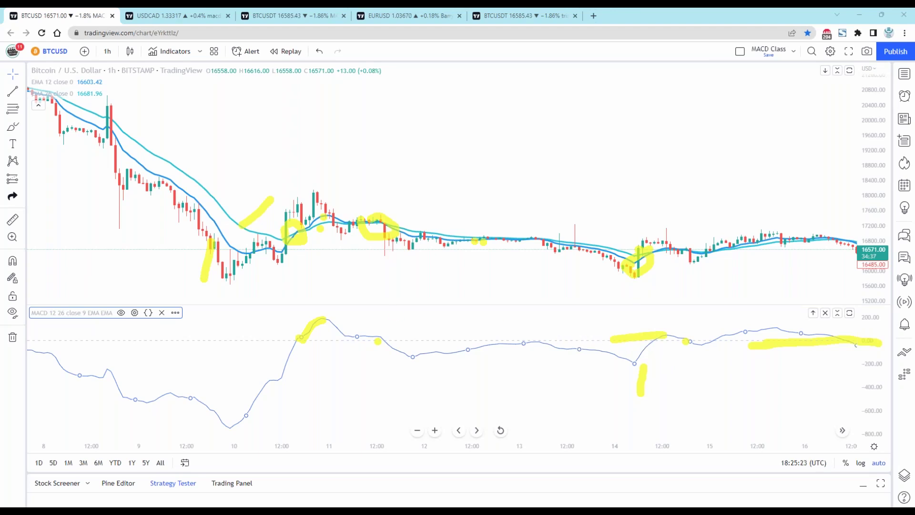
pyautogui.press('e')
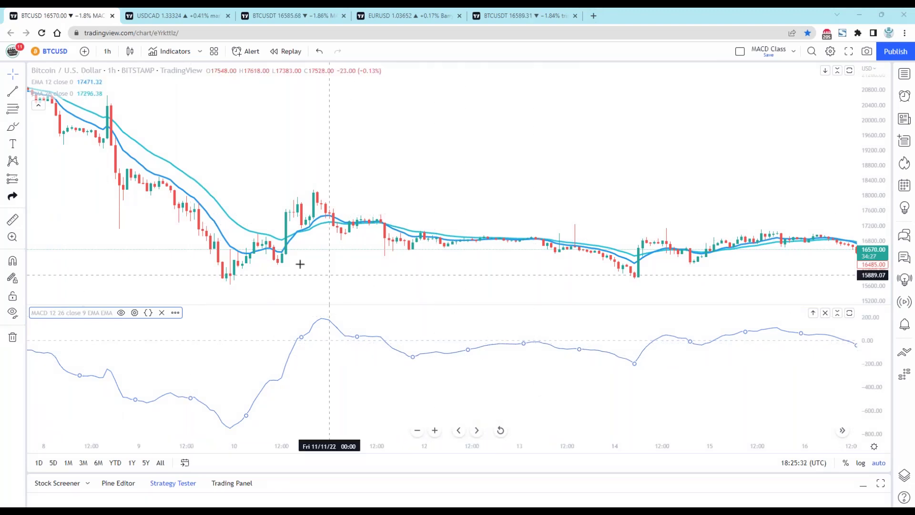
# Step: Reopen the MACD settings dialog from its legend gear
pyautogui.click(135, 312)
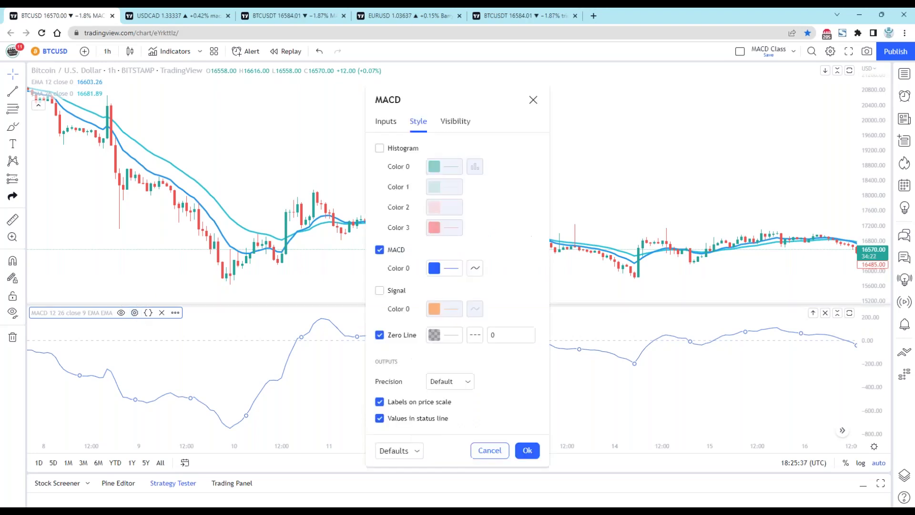
# Step: Give the MACD line (Color 0) the third, thicker width and close the settings
pyautogui.click(450, 268)
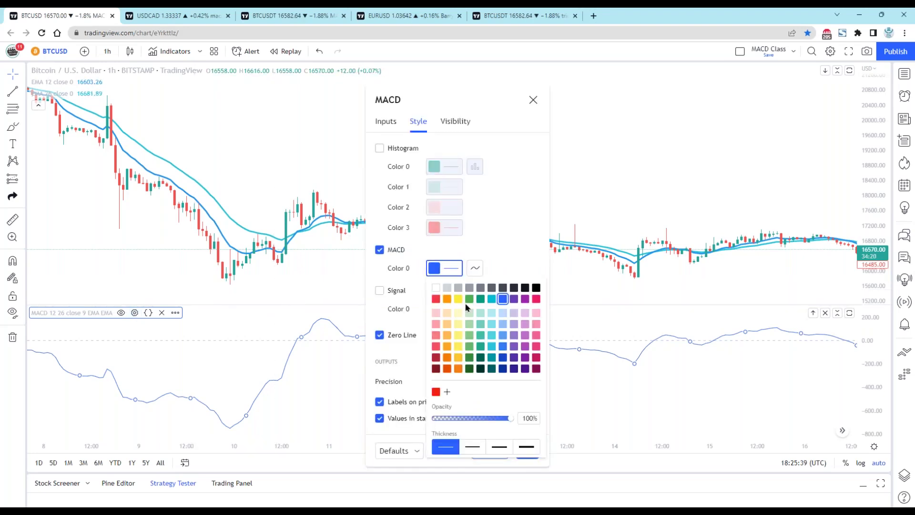
pyautogui.click(499, 446)
pyautogui.press('Escape')
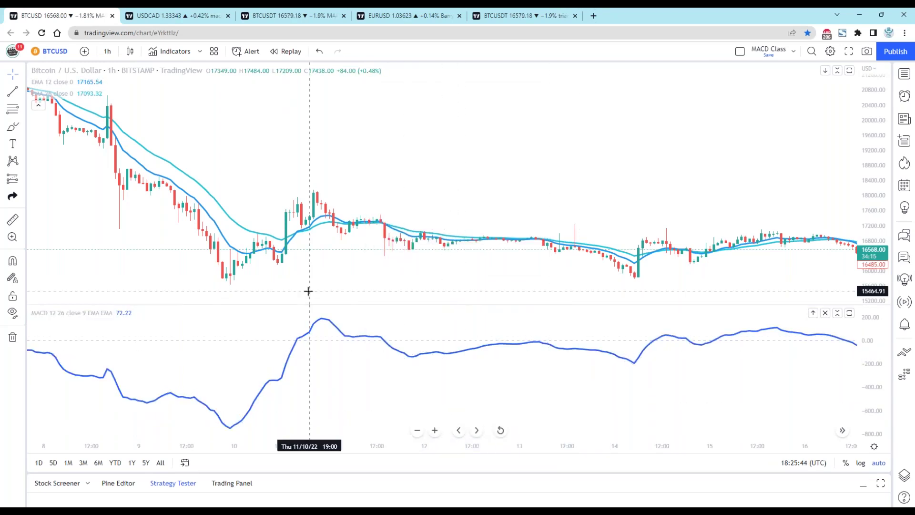
# Step: Hide the EMA 12 and EMA 26 lines on the price chart
pyautogui.moveTo(80, 82)
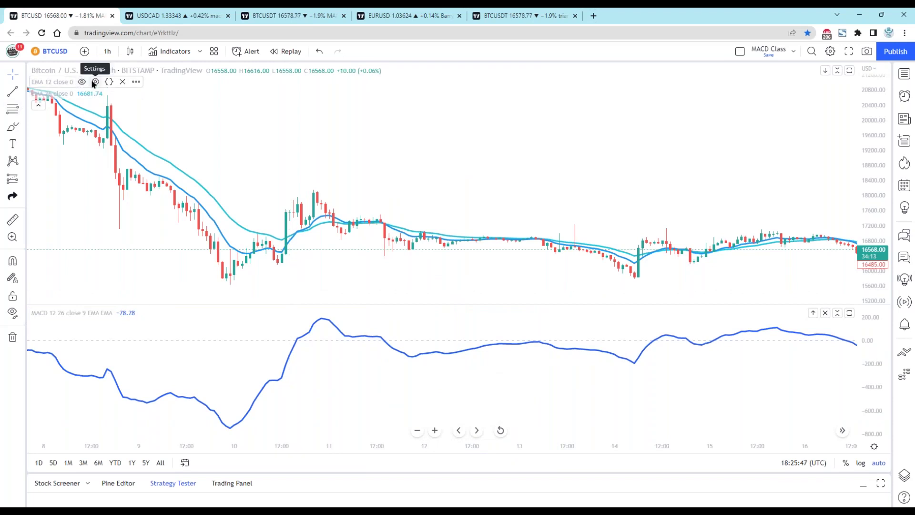
pyautogui.click(82, 82)
pyautogui.click(82, 93)
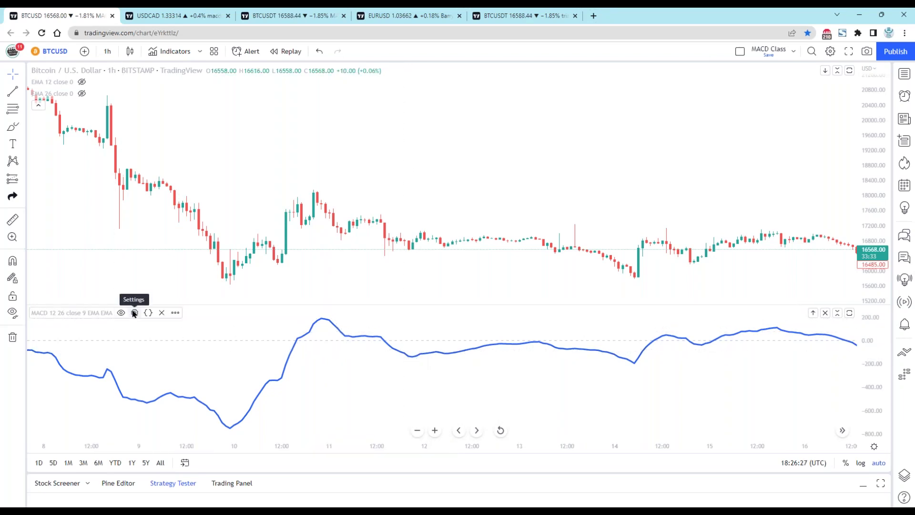
# Step: Turn the MACD Signal line back on with a thicker width
pyautogui.click(134, 313)
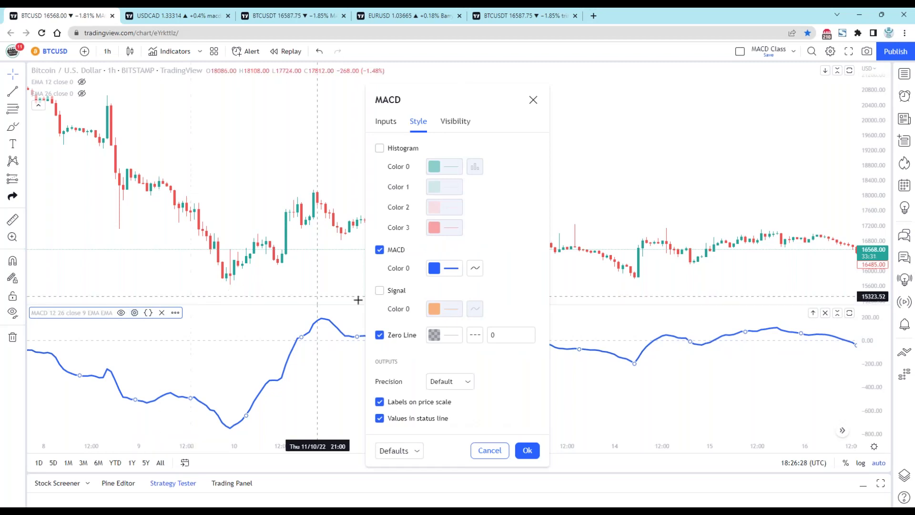
pyautogui.click(380, 290)
pyautogui.click(434, 308)
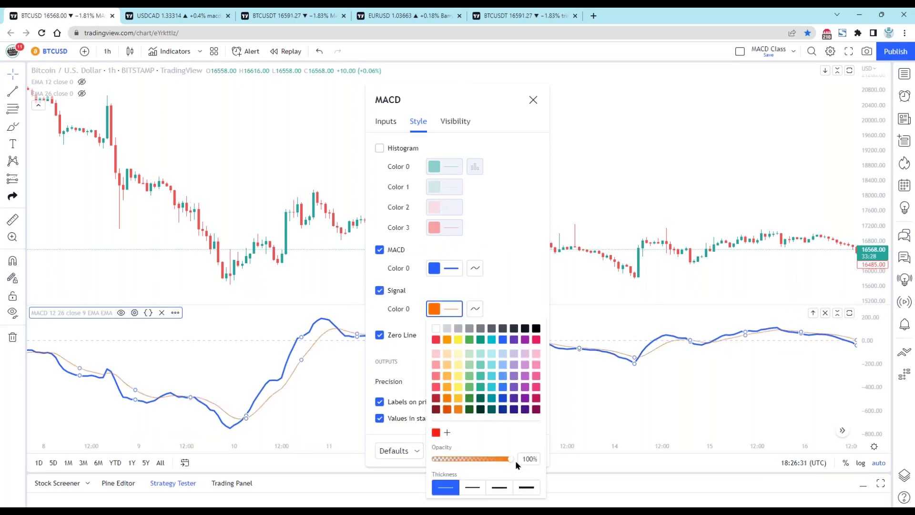
pyautogui.click(499, 487)
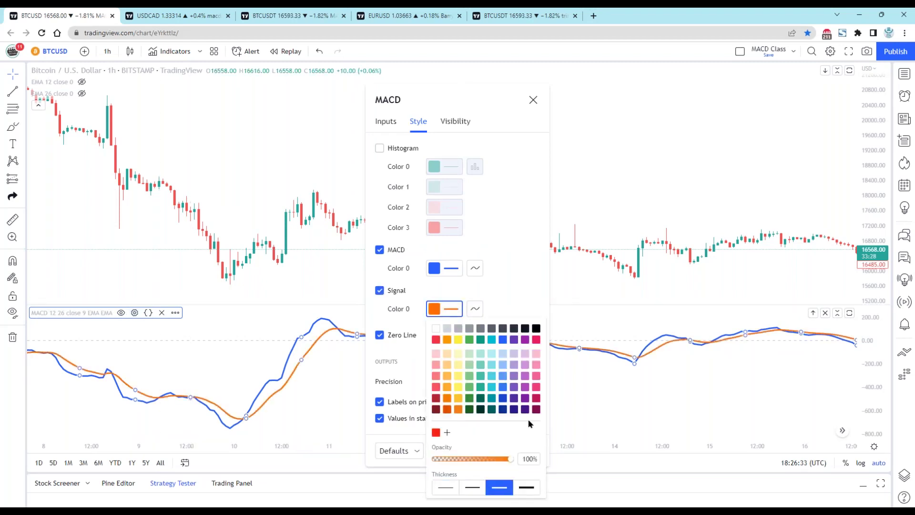
pyautogui.click(529, 101)
pyautogui.click(531, 99)
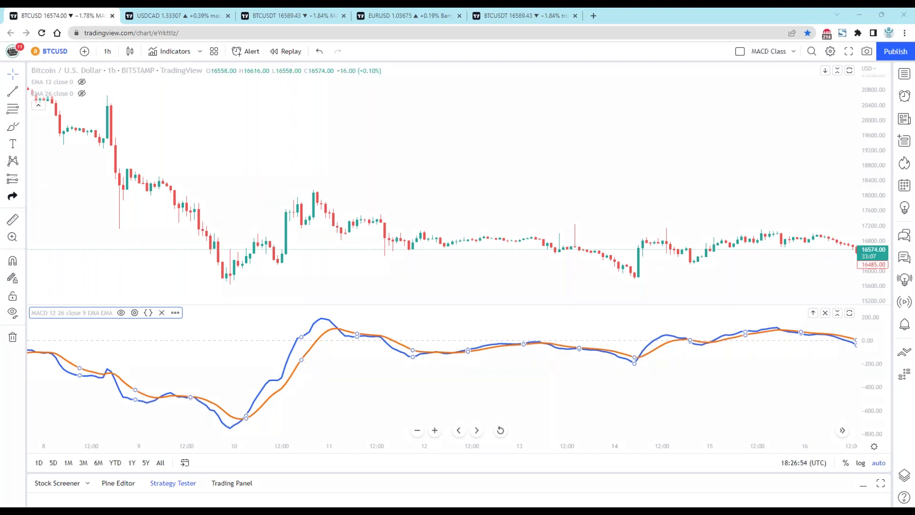
pyautogui.click(336, 329)
pyautogui.click(437, 352)
pyautogui.click(683, 342)
pyautogui.click(784, 334)
pyautogui.click(106, 374)
pyautogui.click(157, 396)
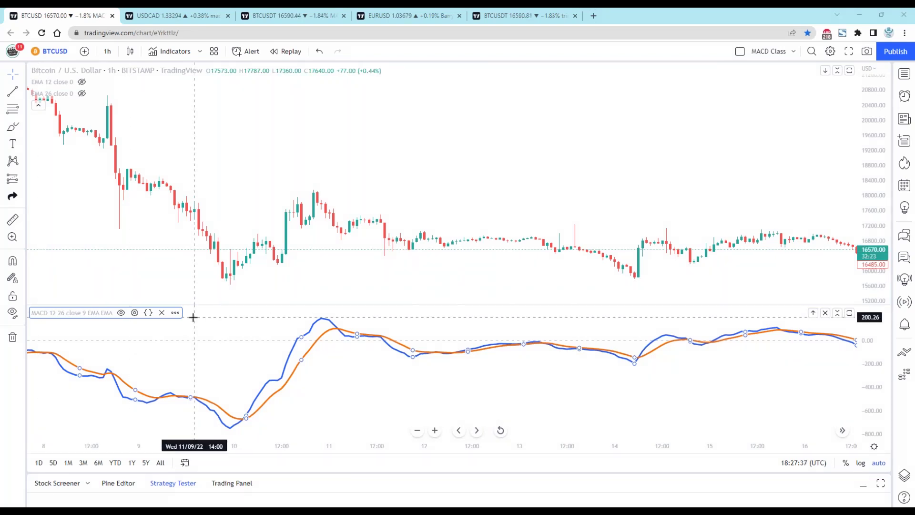
# Step: Tick Histogram in the MACD Style settings and apply it
pyautogui.click(135, 313)
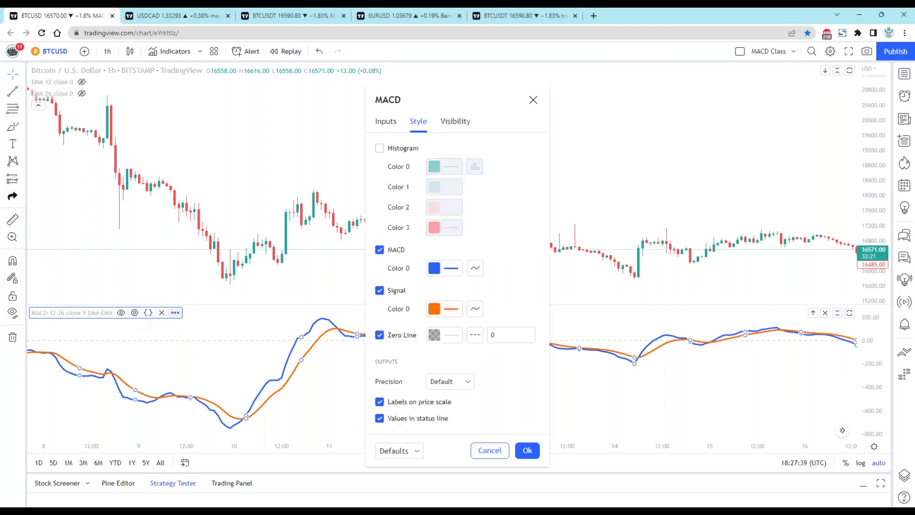
pyautogui.click(380, 148)
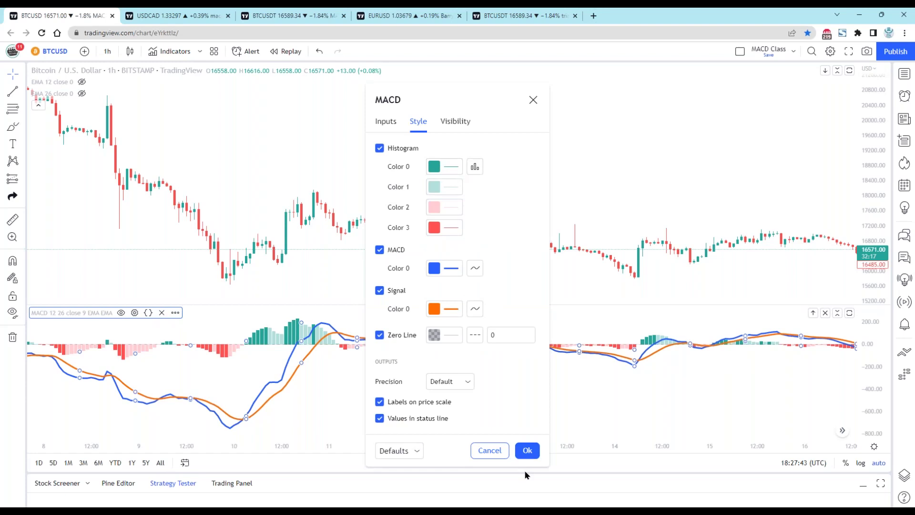
pyautogui.click(526, 454)
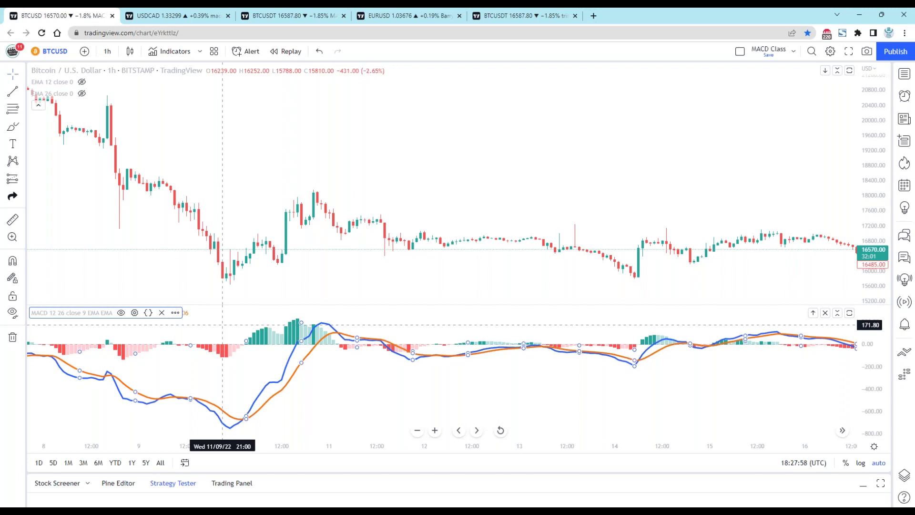
# Step: Untick the MACD and Signal lines in MACD Style settings, leaving only the histogram
pyautogui.click(135, 313)
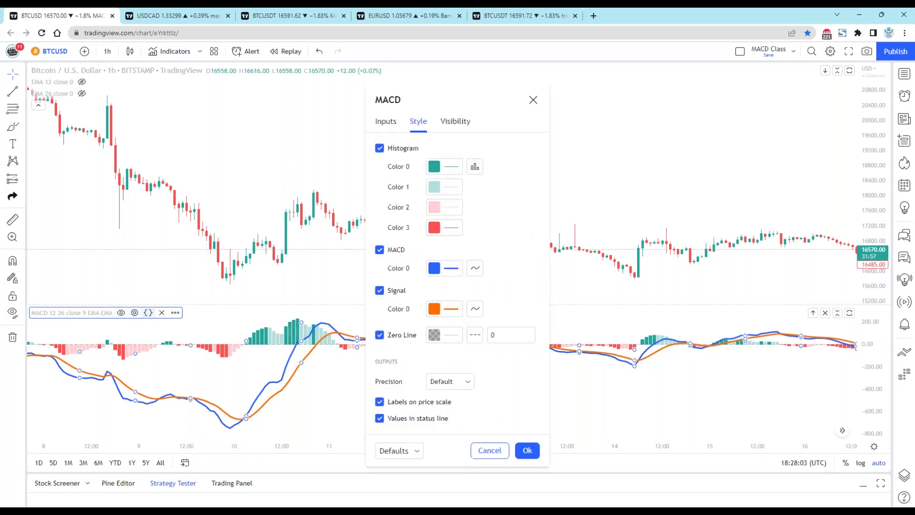
pyautogui.click(379, 250)
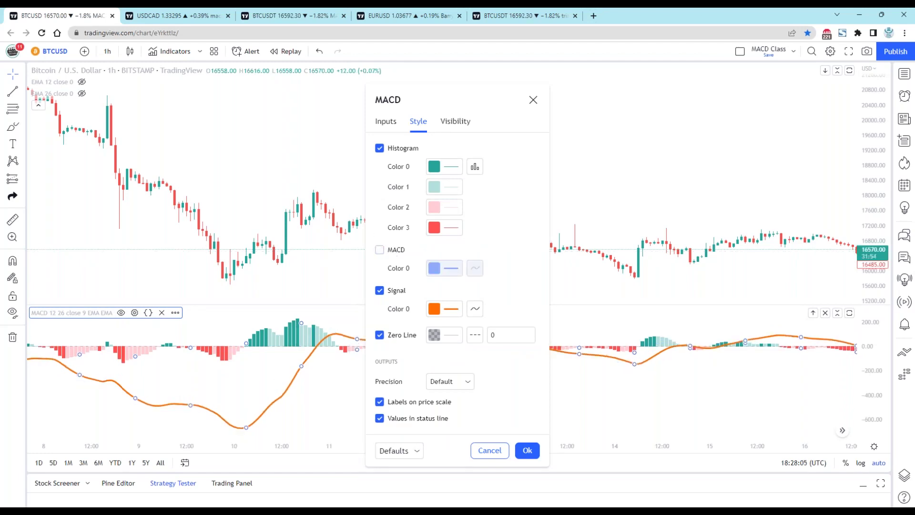
pyautogui.click(379, 290)
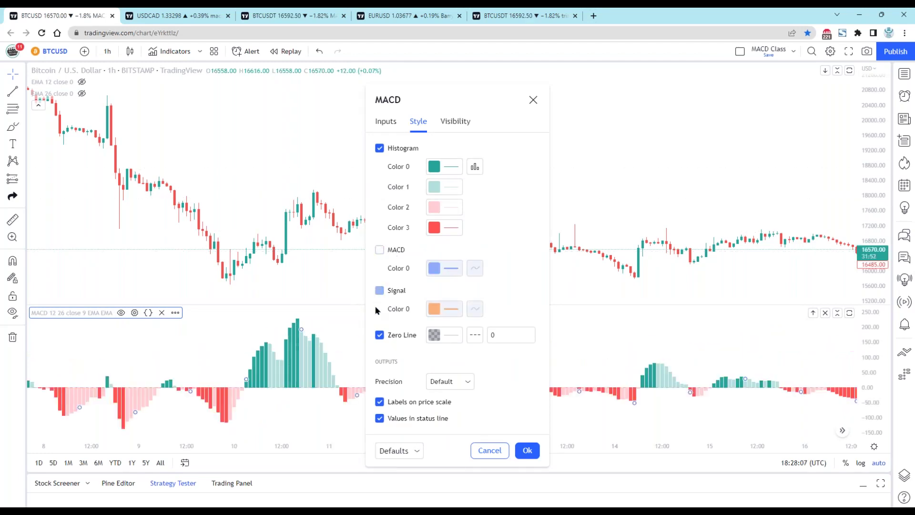
pyautogui.click(526, 452)
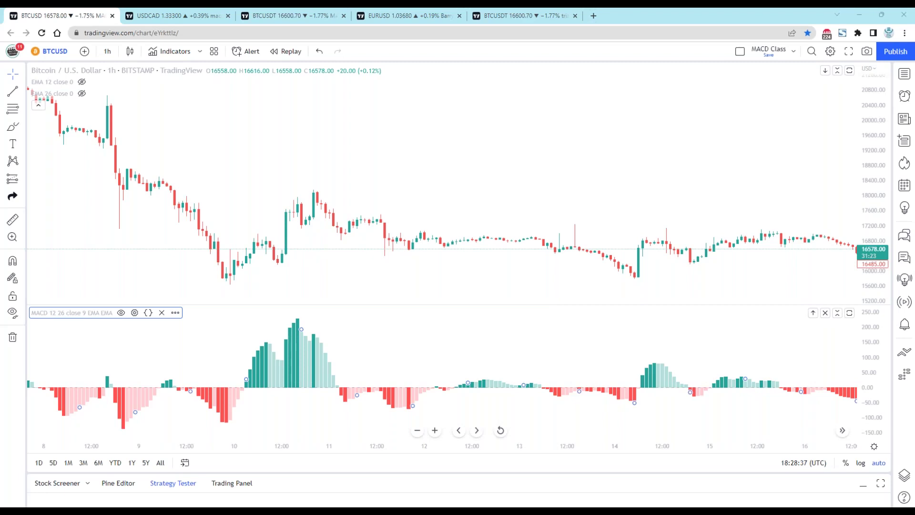
# Step: Highlight the MACD pane's 0.00 zero line in yellow
pyautogui.moveTo(860, 387); pyautogui.dragTo(885, 387)
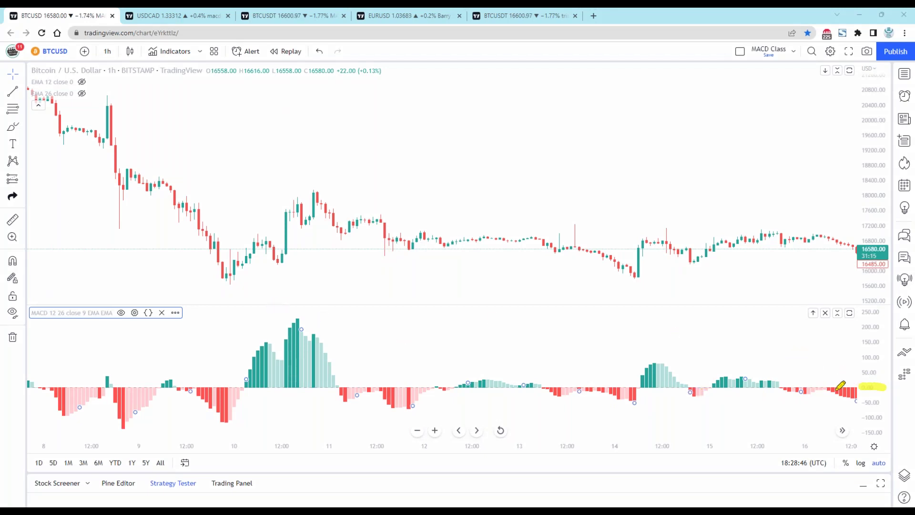
pyautogui.moveTo(779, 388); pyautogui.dragTo(783, 389)
pyautogui.click(709, 388)
pyautogui.click(682, 388)
# Step: Trace the price decline and the histogram humps, linking the 14th's green hump to its candles
pyautogui.moveTo(146, 159)
pyautogui.mouseDown()
pyautogui.moveTo(190, 202)
pyautogui.moveTo(402, 245)
pyautogui.mouseUp()
pyautogui.moveTo(200, 163)
pyautogui.mouseDown()
pyautogui.moveTo(192, 183)
pyautogui.moveTo(322, 223)
pyautogui.moveTo(400, 224)
pyautogui.moveTo(446, 211)
pyautogui.mouseUp()
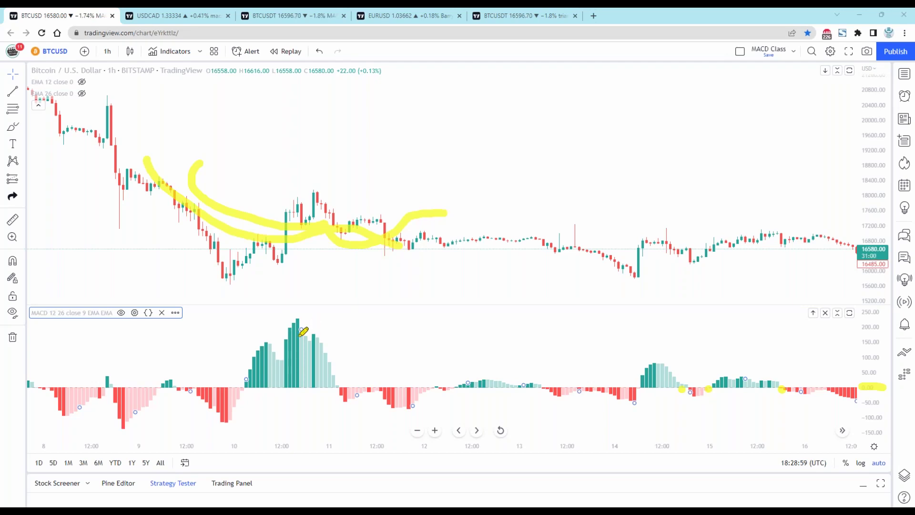
pyautogui.moveTo(237, 392)
pyautogui.mouseDown()
pyautogui.moveTo(284, 329)
pyautogui.moveTo(387, 413)
pyautogui.moveTo(448, 400)
pyautogui.moveTo(457, 384)
pyautogui.moveTo(527, 373)
pyautogui.moveTo(595, 405)
pyautogui.moveTo(636, 403)
pyautogui.moveTo(642, 388)
pyautogui.mouseUp()
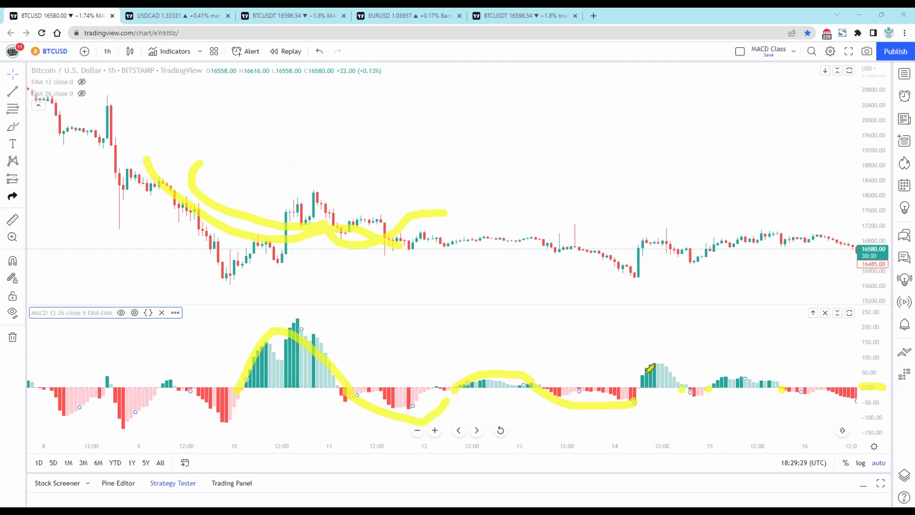
pyautogui.moveTo(630, 388)
pyautogui.mouseDown()
pyautogui.moveTo(643, 366)
pyautogui.moveTo(658, 364)
pyautogui.moveTo(677, 381)
pyautogui.mouseUp()
pyautogui.moveTo(636, 275)
pyautogui.mouseDown()
pyautogui.moveTo(670, 255)
pyautogui.moveTo(688, 269)
pyautogui.mouseUp()
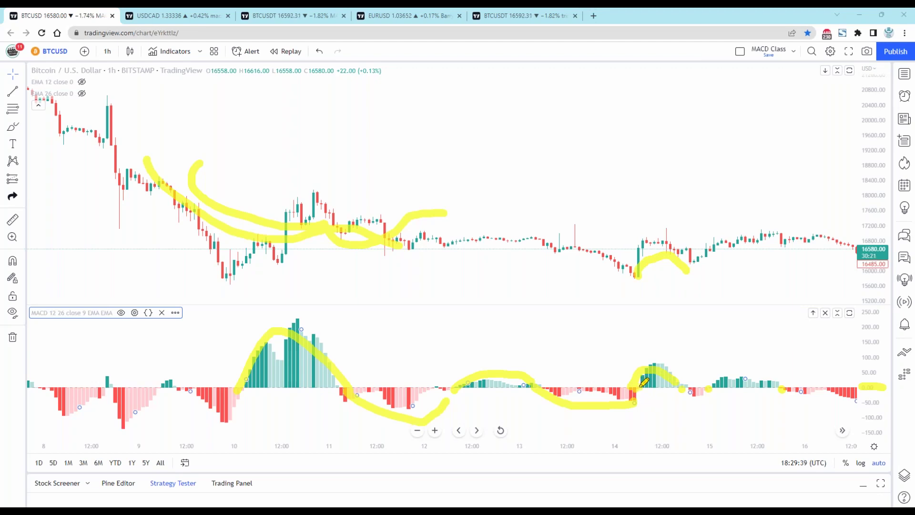
pyautogui.moveTo(642, 367)
pyautogui.mouseDown()
pyautogui.moveTo(635, 250)
pyautogui.moveTo(637, 258)
pyautogui.mouseUp()
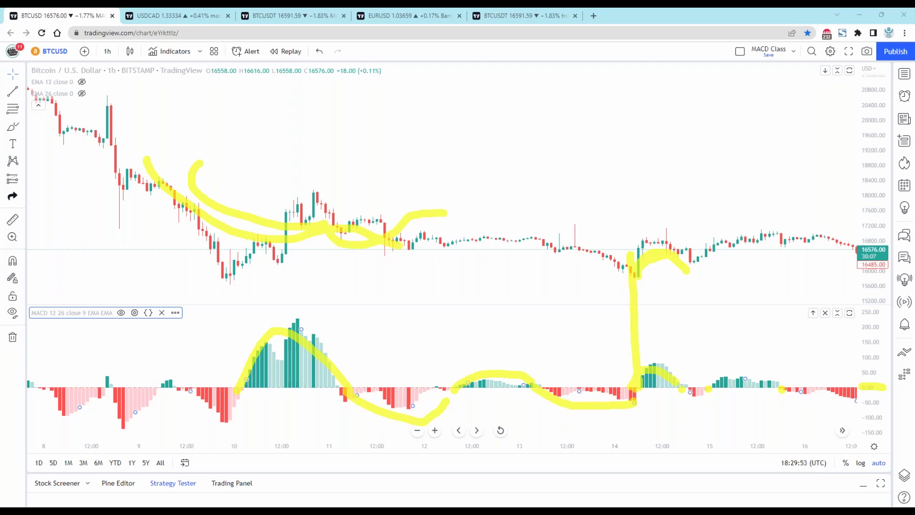
# Step: Erase the highlights, then view the BTCUSDT chart and then the EURUSD 1h chart
pyautogui.press('e')
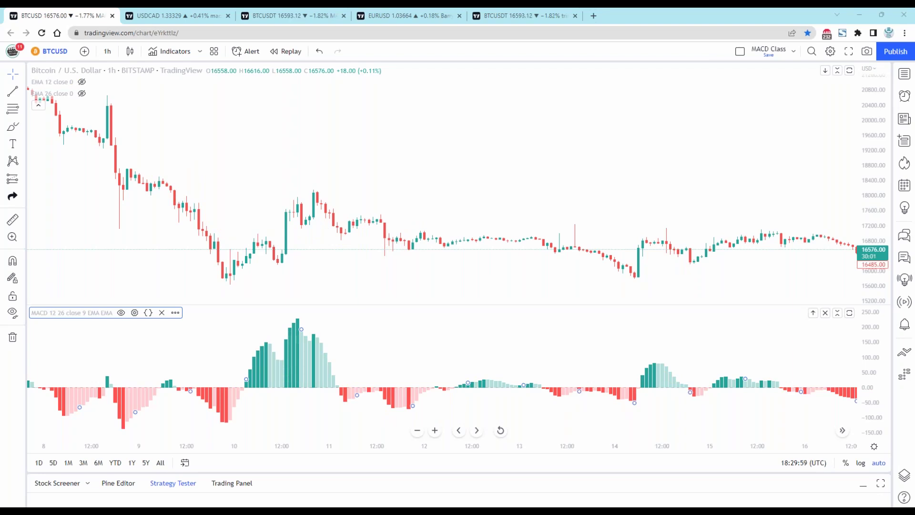
pyautogui.click(524, 15)
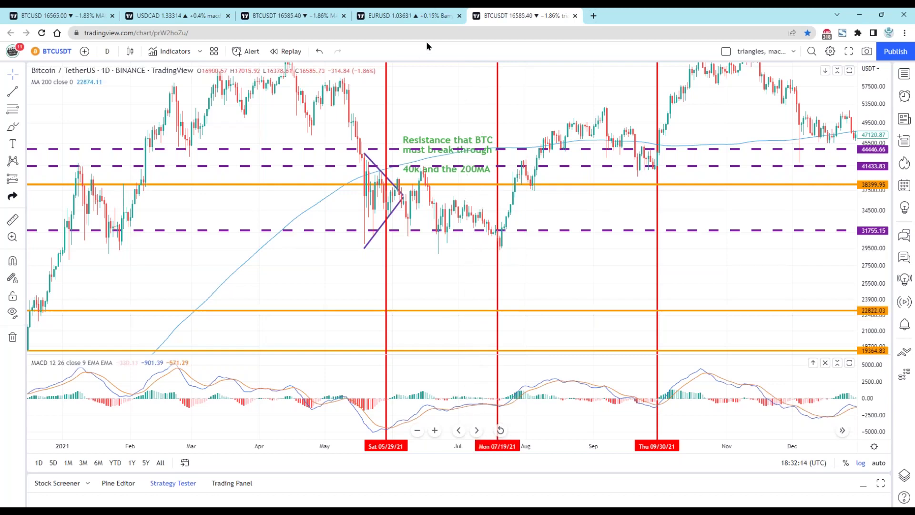
pyautogui.click(395, 15)
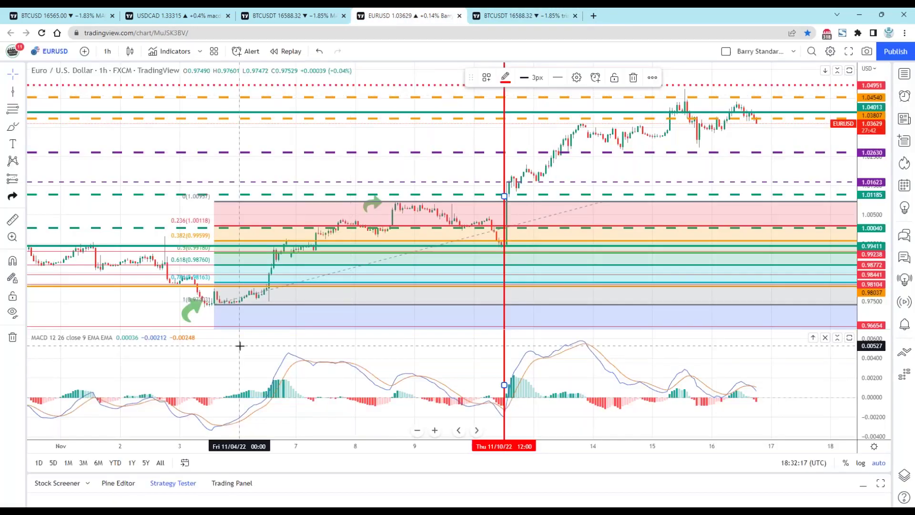